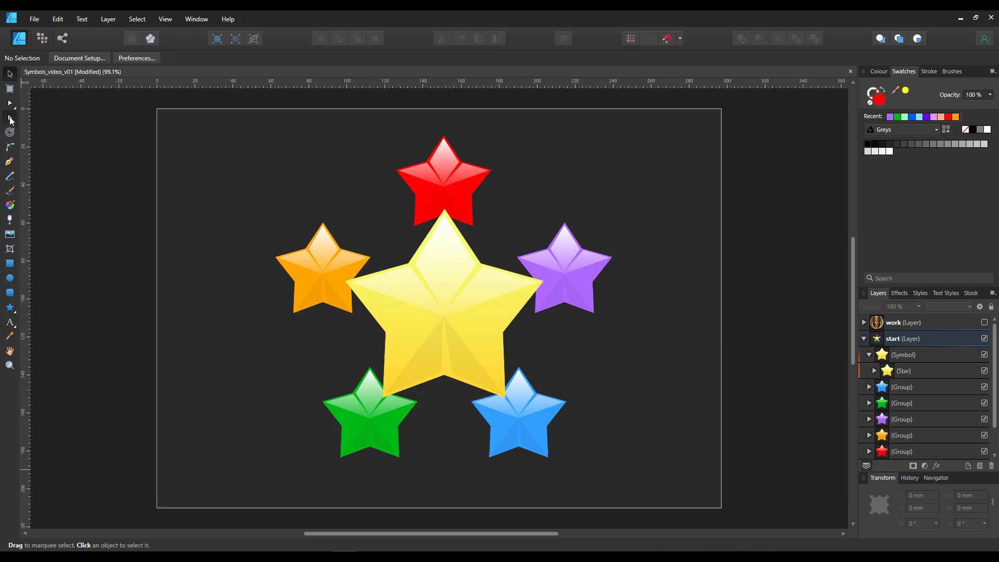
# Reshape and scale down the star inside the large yellow symbol on the start layer
pyautogui.click(9, 103)
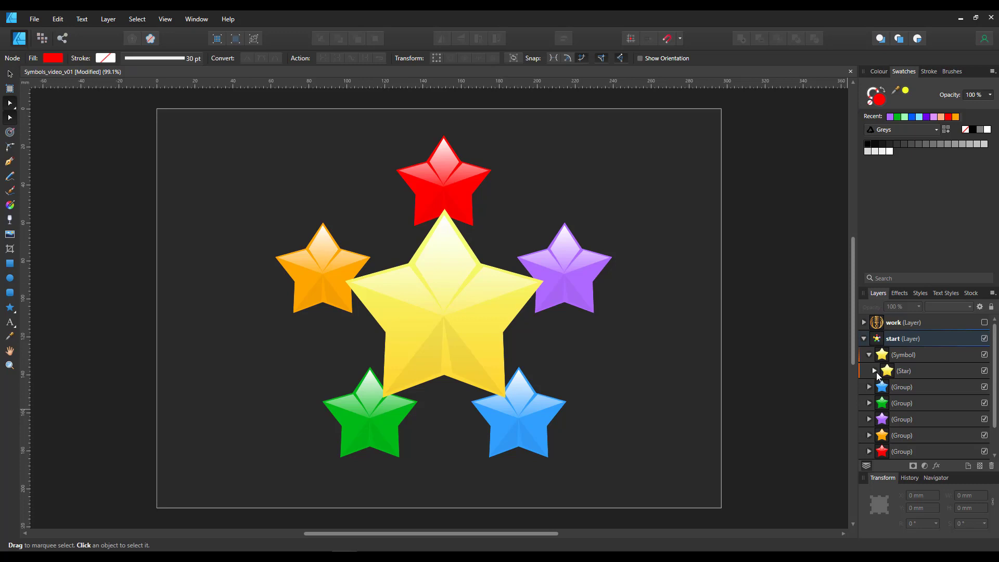
pyautogui.click(874, 370)
pyautogui.click(914, 377)
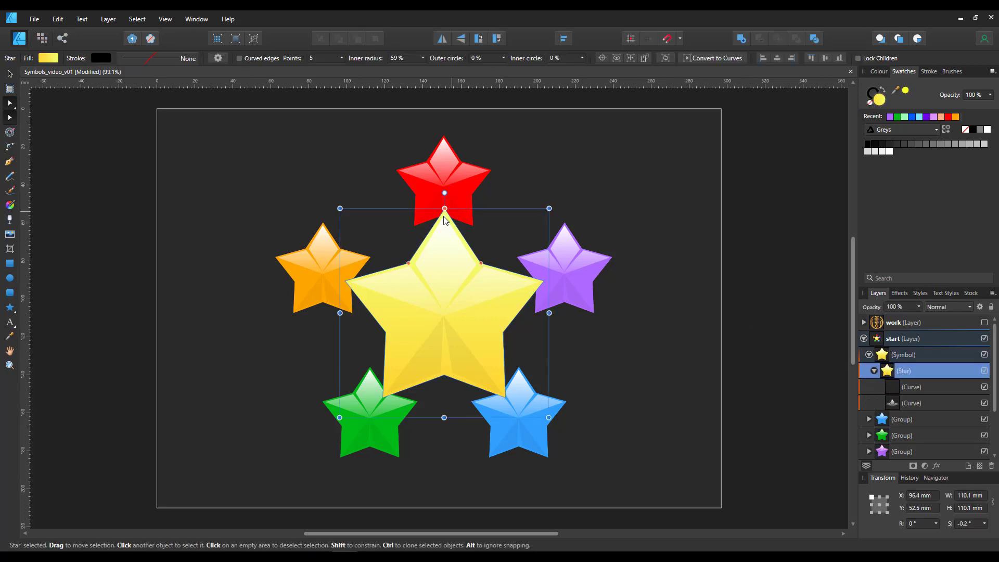
pyautogui.moveTo(481, 263)
pyautogui.mouseDown()
pyautogui.moveTo(474, 286)
pyautogui.moveTo(481, 263)
pyautogui.mouseUp()
pyautogui.moveTo(445, 206)
pyautogui.mouseDown()
pyautogui.moveTo(491, 206)
pyautogui.moveTo(315, 207)
pyautogui.moveTo(443, 208)
pyautogui.mouseUp()
pyautogui.moveTo(554, 204); pyautogui.dragTo(517, 239)
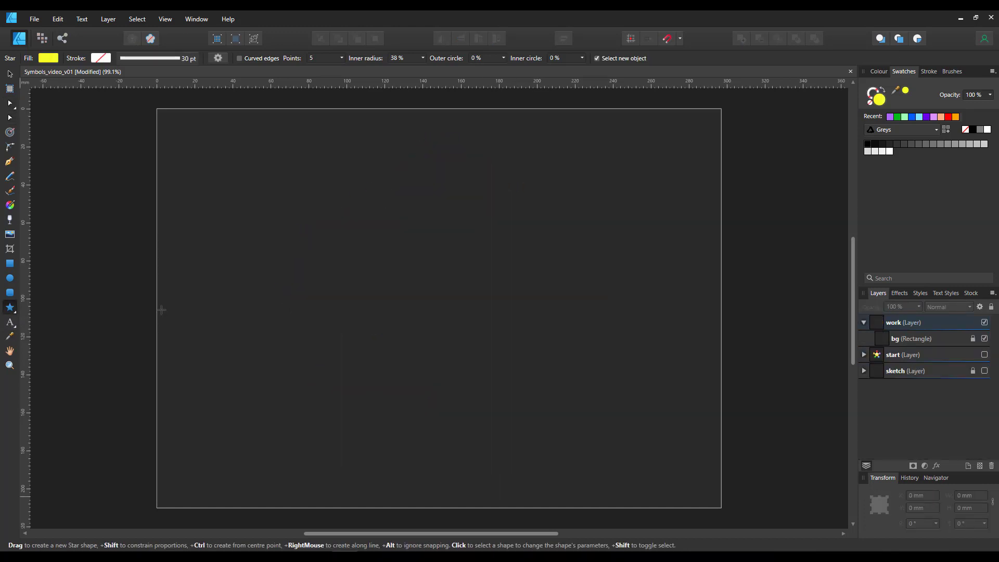
# Draw a five-pointed yellow star about 106 mm wide on the work layer and widen its inner radius to about 56%
pyautogui.moveTo(296, 202); pyautogui.dragTo(501, 405)
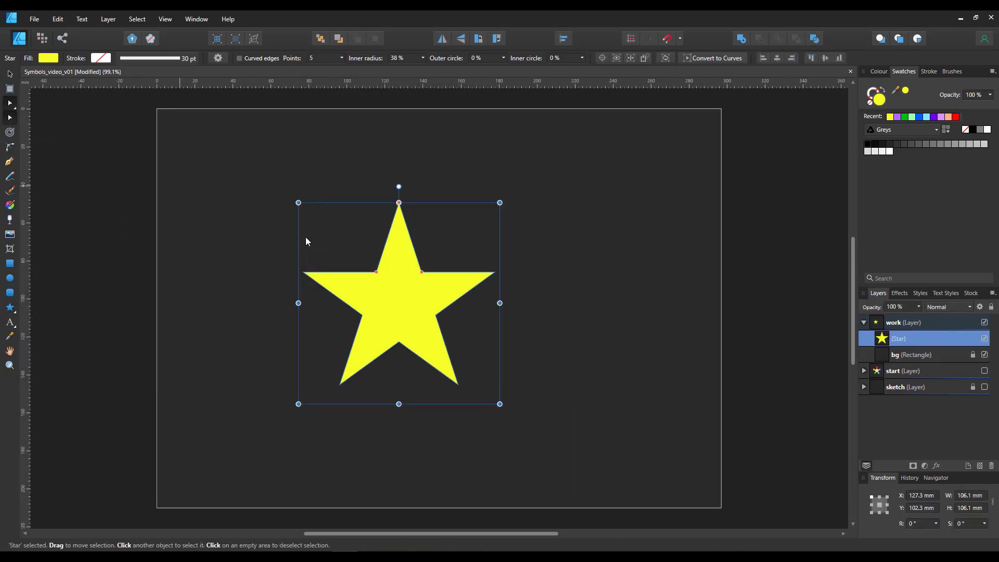
pyautogui.moveTo(422, 271); pyautogui.dragTo(433, 257)
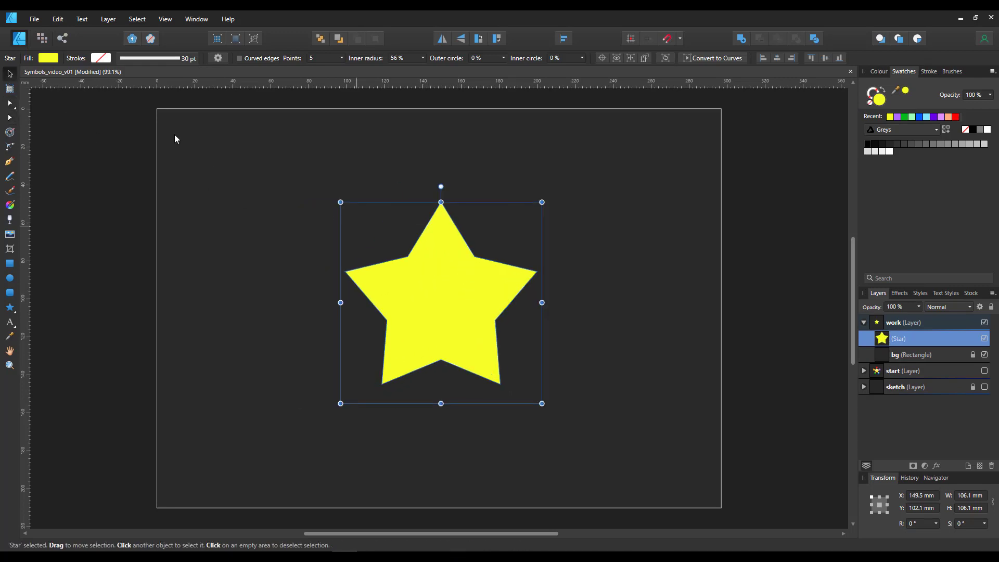
# Show the Symbols studio and create a symbol from the yellow star
pyautogui.click(165, 19)
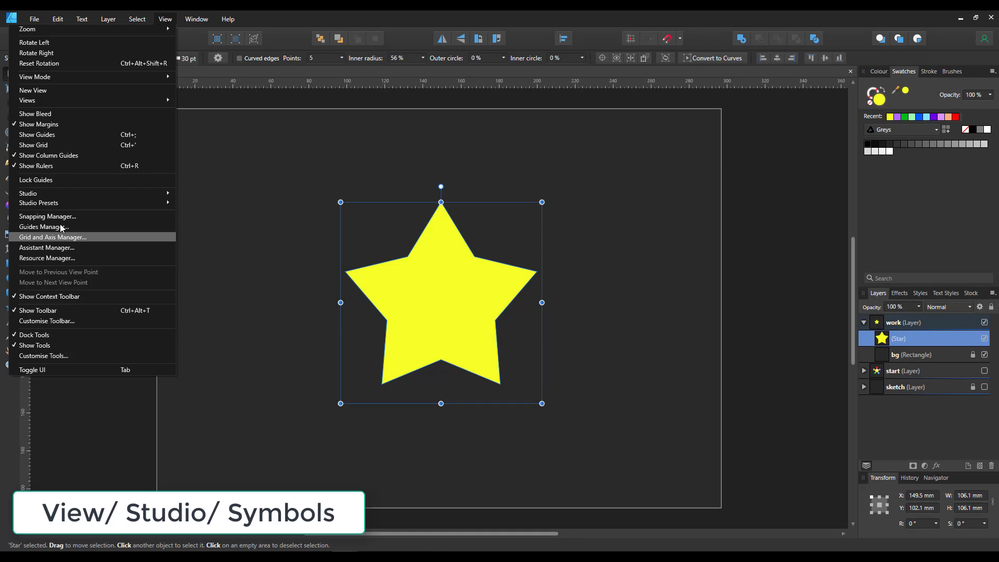
pyautogui.click(208, 371)
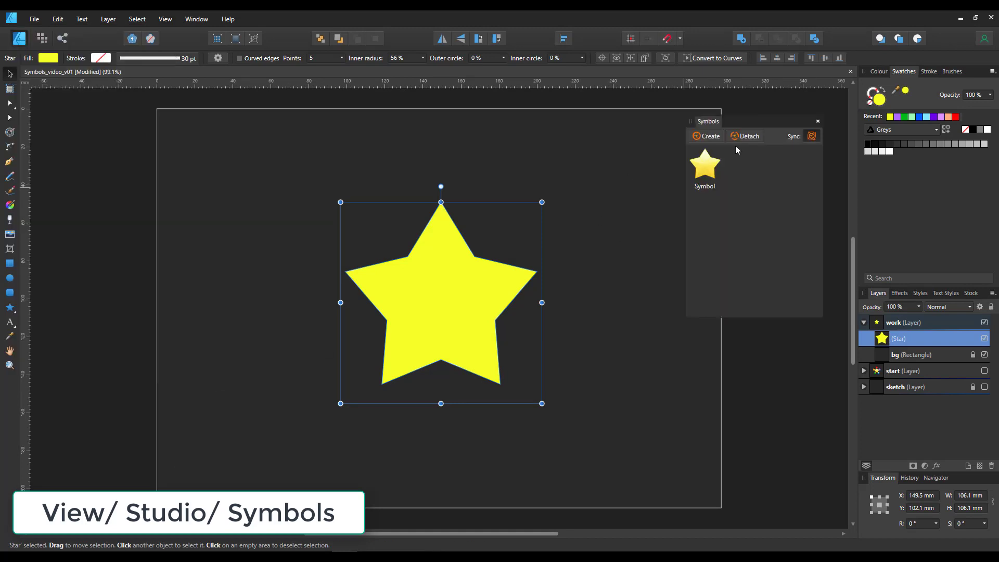
pyautogui.click(708, 136)
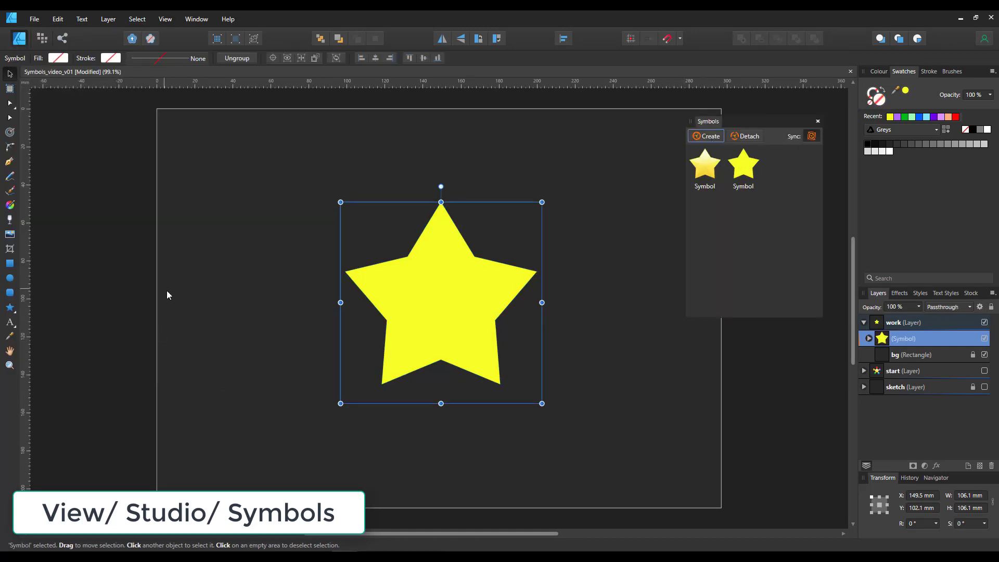
# Apply a vertical gradient to the star symbol, running from yellow at its base to white at its tip
pyautogui.press('g')
pyautogui.moveTo(447, 359); pyautogui.dragTo(447, 193)
pyautogui.press('v')
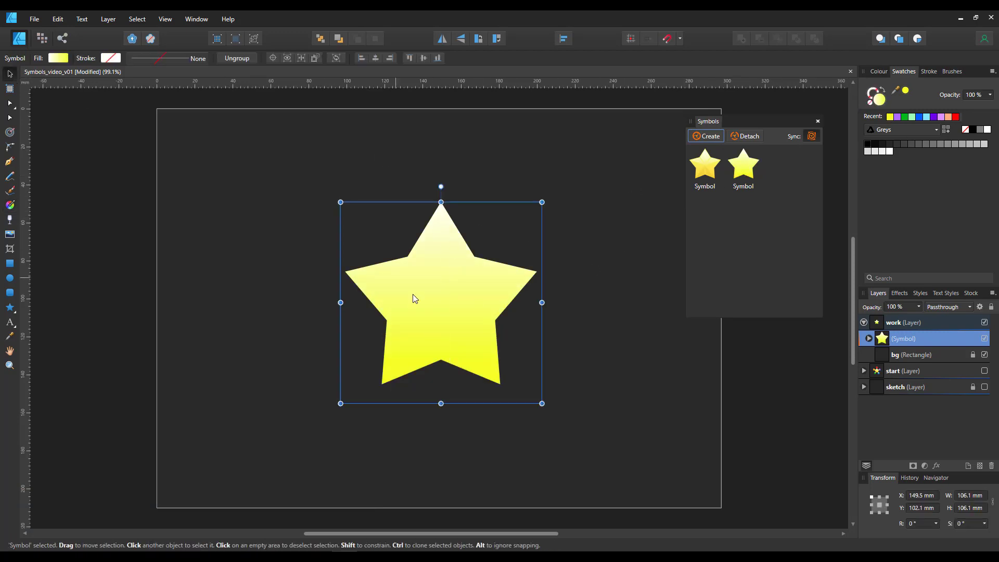
# Duplicate the star symbol, scale the copy down to about 45 mm and place it above the large star
pyautogui.hotkey('ctrl', 'j')
pyautogui.moveTo(542, 202); pyautogui.dragTo(495, 249)
pyautogui.moveTo(458, 289); pyautogui.dragTo(454, 170)
pyautogui.moveTo(492, 129); pyautogui.dragTo(526, 217)
# Duplicate the small star symbol to the upper right and lower right of the large star
pyautogui.hotkey('ctrl', 'j')
pyautogui.hotkey('ctrl', 'z')
pyautogui.hotkey('ctrl', 'j')
pyautogui.hotkey('ctrl', 'j')
pyautogui.moveTo(628, 211); pyautogui.dragTo(542, 345)
# Add two more copies of the small star symbol, one below and one to the lower left of the large star
pyautogui.hotkey('ctrl', 'j')
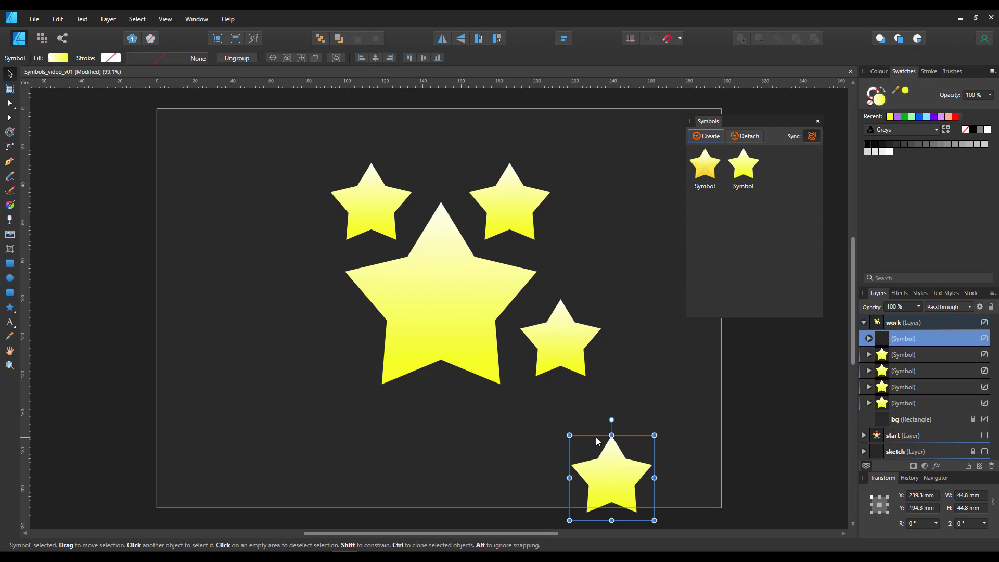
pyautogui.moveTo(610, 459); pyautogui.dragTo(441, 412)
pyautogui.click(568, 346)
pyautogui.hotkey('ctrl', 'j')
pyautogui.moveTo(568, 346); pyautogui.dragTo(326, 342)
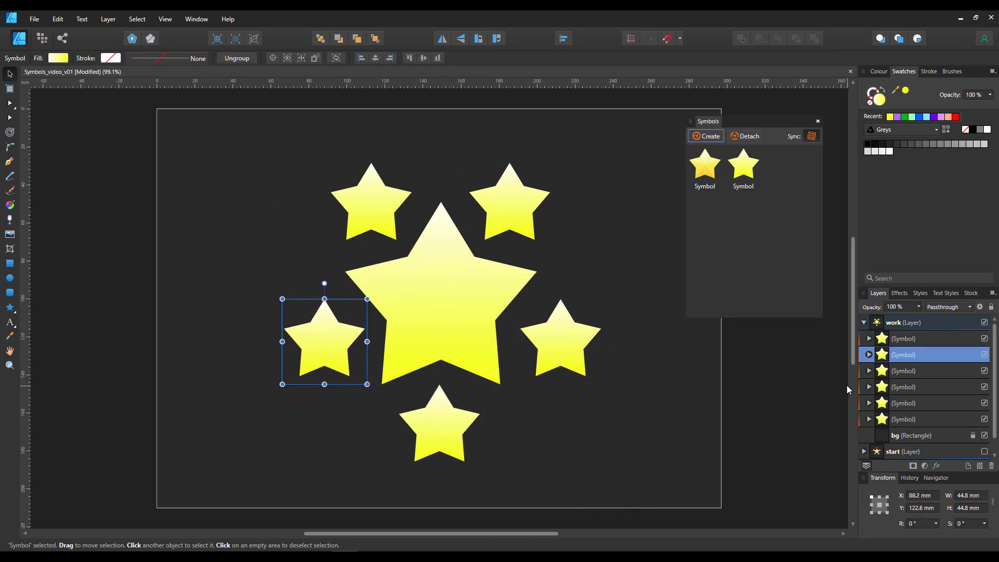
# Try light green, blue and purple fills on the large synced star symbol and undo them
pyautogui.click(430, 268)
pyautogui.click(912, 116)
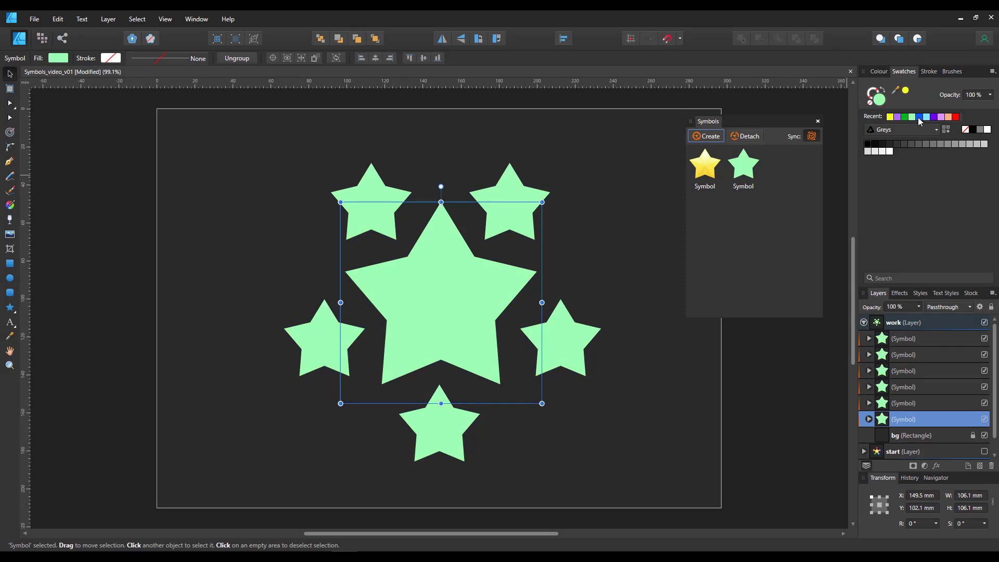
pyautogui.click(919, 117)
pyautogui.click(897, 117)
pyautogui.hotkey('ctrl', 'z')
pyautogui.hotkey('ctrl', 'z')
pyautogui.hotkey('ctrl', 'z')
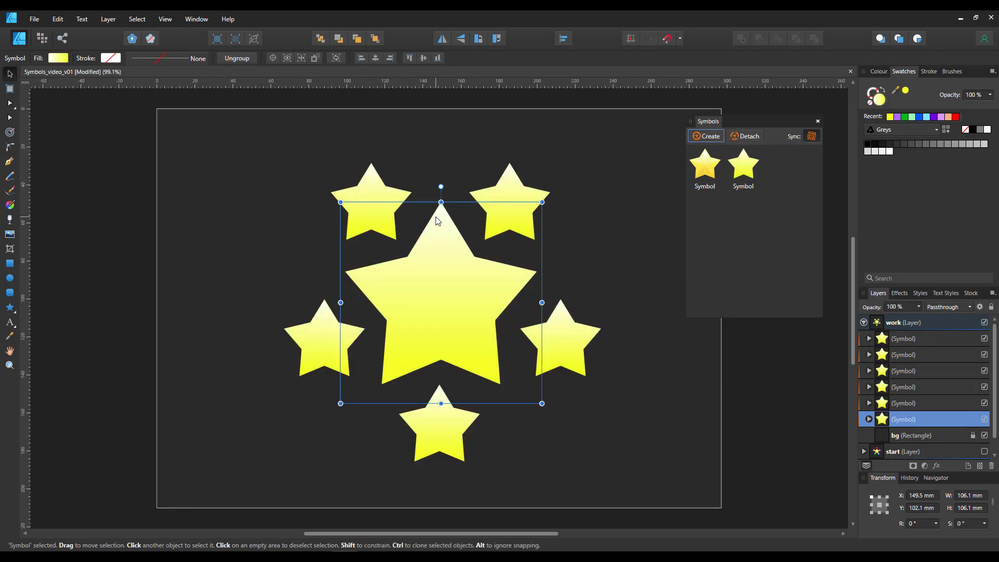
# Turn off symbol sync and fill the small stars clockwise from the upper right with purple, blue, green and red
pyautogui.click(811, 138)
pyautogui.click(509, 203)
pyautogui.click(897, 116)
pyautogui.click(577, 341)
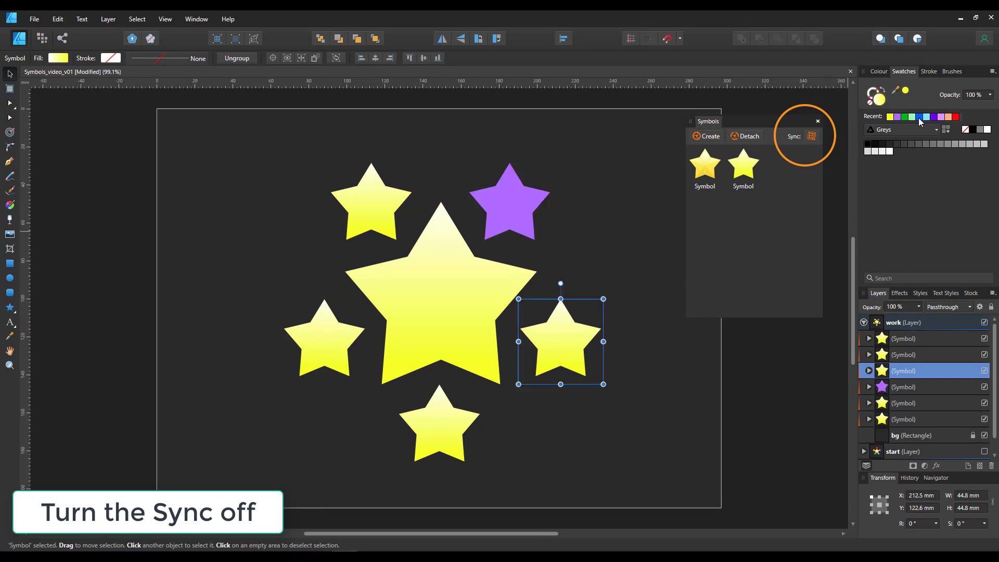
pyautogui.click(919, 117)
pyautogui.click(440, 423)
pyautogui.click(904, 117)
pyautogui.click(324, 338)
pyautogui.click(955, 117)
# Fill the small upper-left star with orange, HSL 39, 100, 50
pyautogui.click(387, 211)
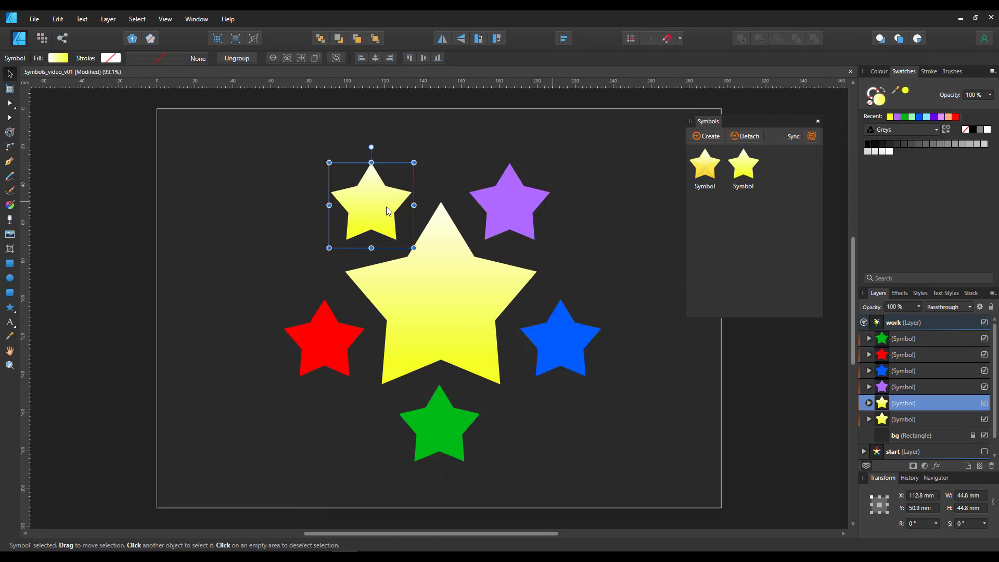
pyautogui.click(878, 71)
pyautogui.click(886, 115)
pyautogui.click(968, 128)
pyautogui.click(923, 140)
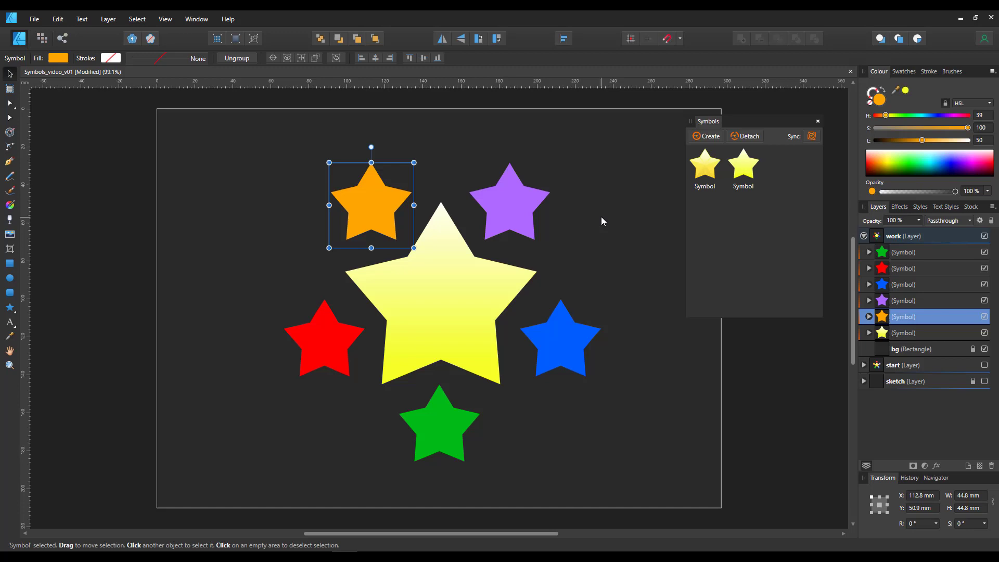
# Turn symbol sync back on and reduce the inner radius of the star inside the large symbol to about 51%
pyautogui.click(473, 263)
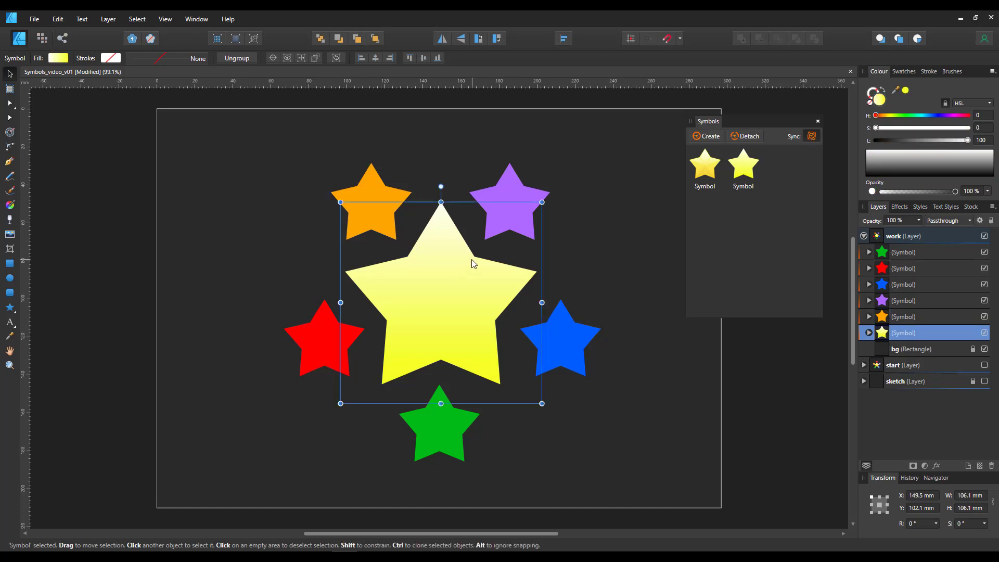
pyautogui.press('a')
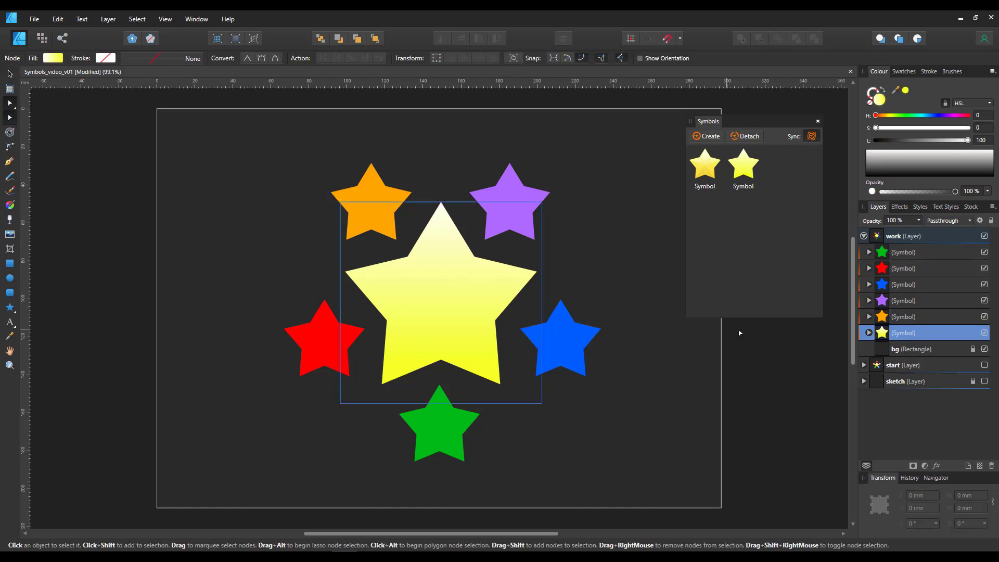
pyautogui.click(869, 333)
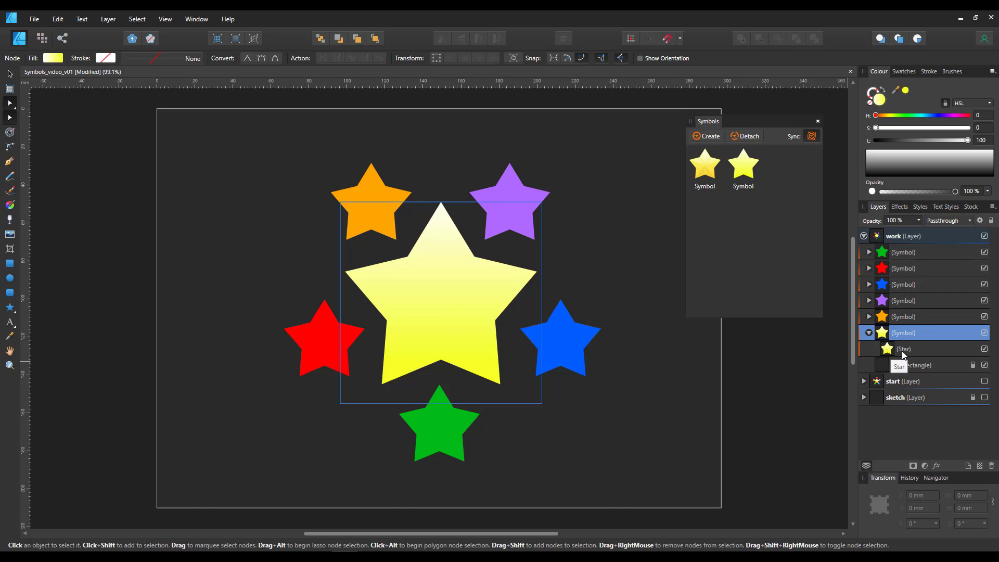
pyautogui.click(899, 351)
pyautogui.moveTo(474, 256)
pyautogui.mouseDown()
pyautogui.moveTo(455, 276)
pyautogui.moveTo(474, 258)
pyautogui.mouseUp()
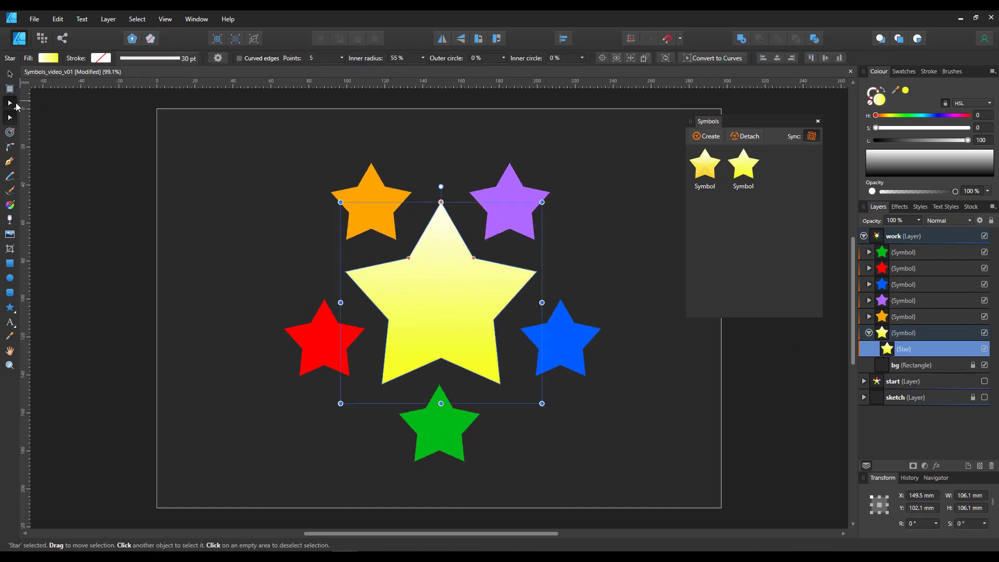
pyautogui.click(10, 74)
pyautogui.moveTo(441, 202); pyautogui.dragTo(439, 233)
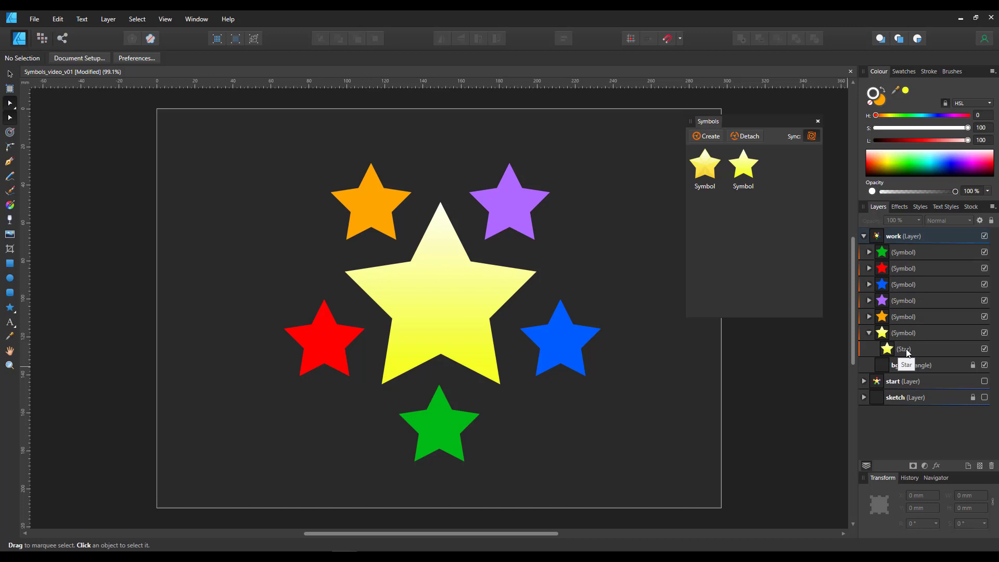
# Give the star inside the large symbol a 10 pt white stroke that scales with the object
pyautogui.click(908, 352)
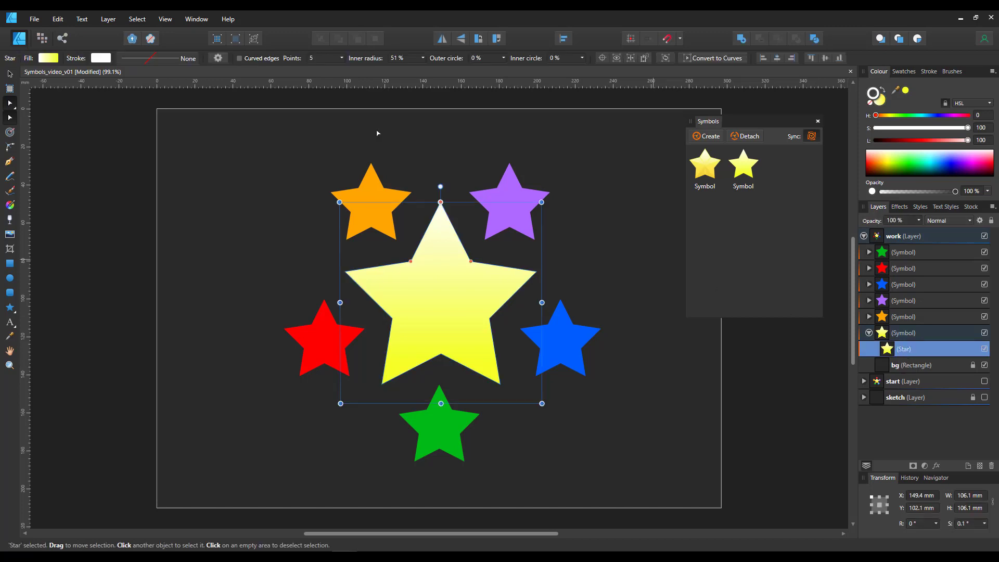
pyautogui.click(180, 58)
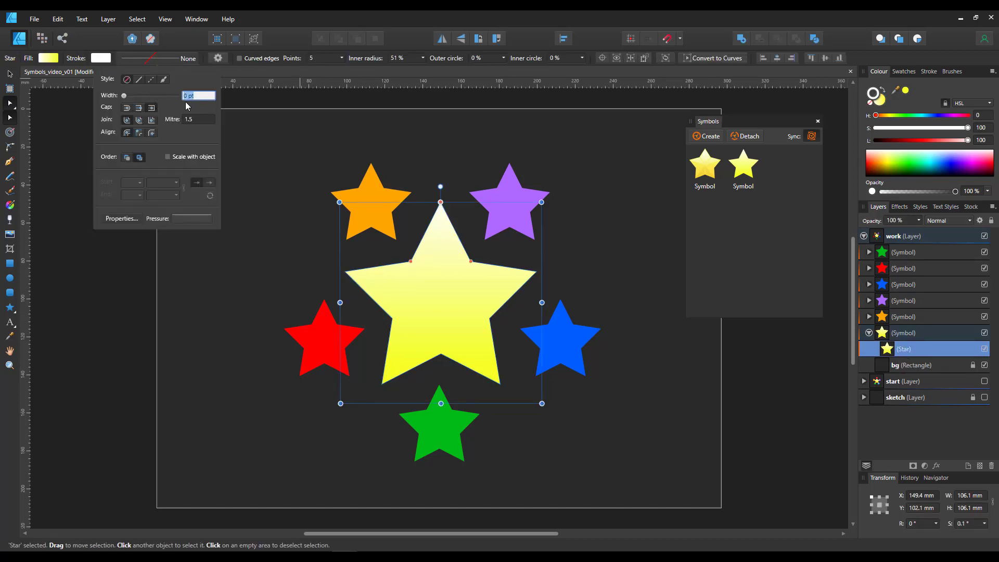
pyautogui.write('10')
pyautogui.press('Return')
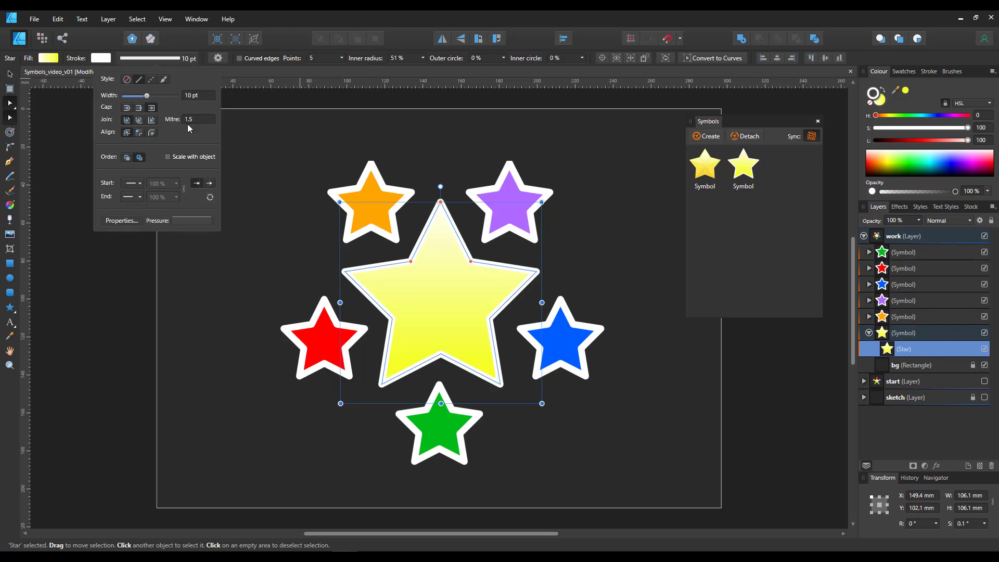
pyautogui.click(167, 156)
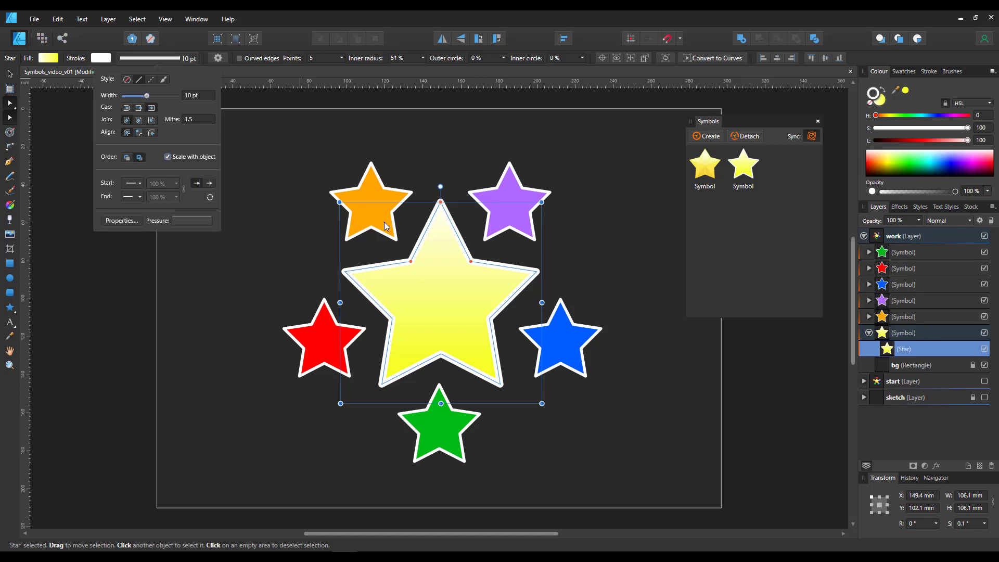
# Draw a circle about 34 mm wide inside the large star symbol and centre it on the star
pyautogui.click(10, 278)
pyautogui.moveTo(419, 264)
pyautogui.mouseDown()
pyautogui.moveTo(464, 321)
pyautogui.moveTo(484, 329)
pyautogui.mouseUp()
pyautogui.press('v')
pyautogui.moveTo(460, 292); pyautogui.dragTo(447, 296)
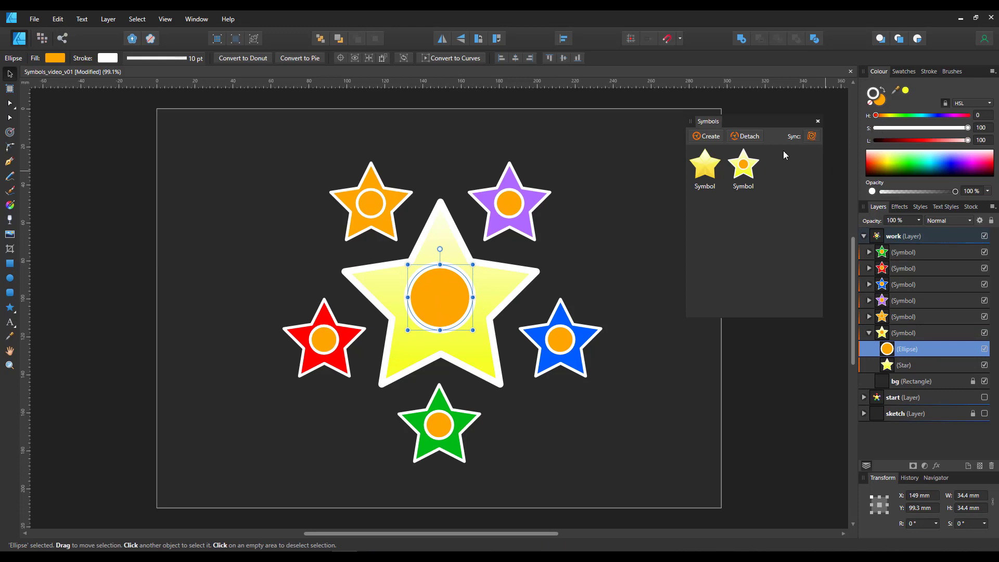
# Turn off symbol sync and fill the circle in the purple star with dark purple, keeping its stroke white
pyautogui.click(509, 204)
pyautogui.doubleClick(509, 204)
pyautogui.click(950, 151)
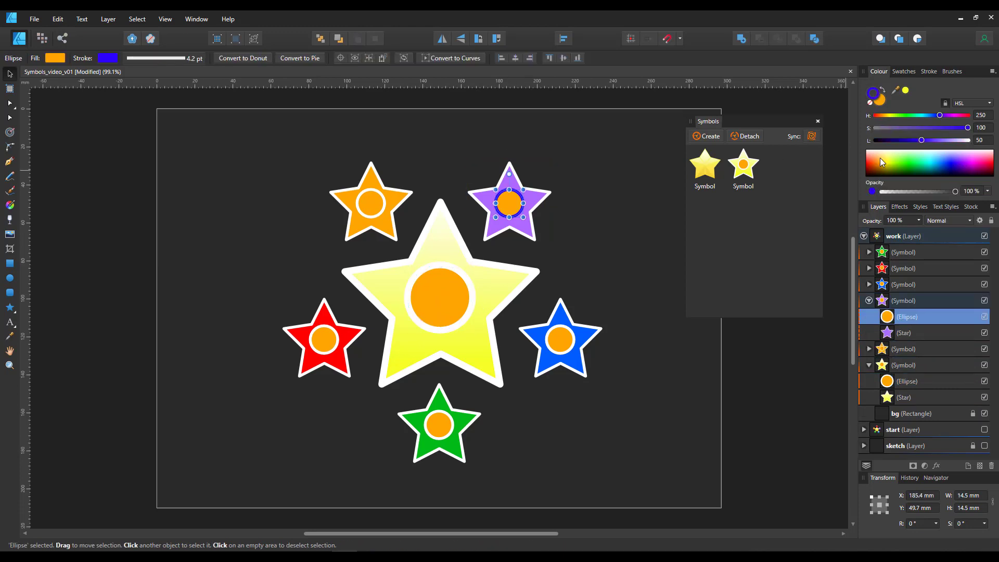
pyautogui.click(871, 103)
pyautogui.moveTo(930, 140)
pyautogui.mouseDown()
pyautogui.moveTo(969, 140)
pyautogui.moveTo(964, 165)
pyautogui.moveTo(912, 159)
pyautogui.mouseUp()
pyautogui.click(879, 100)
# Fill the circles in the blue, green and red stars with light blue, light green and pink
pyautogui.doubleClick(560, 339)
pyautogui.keyDown('ctrl'); pyautogui.click(439, 424); pyautogui.keyUp('ctrl')
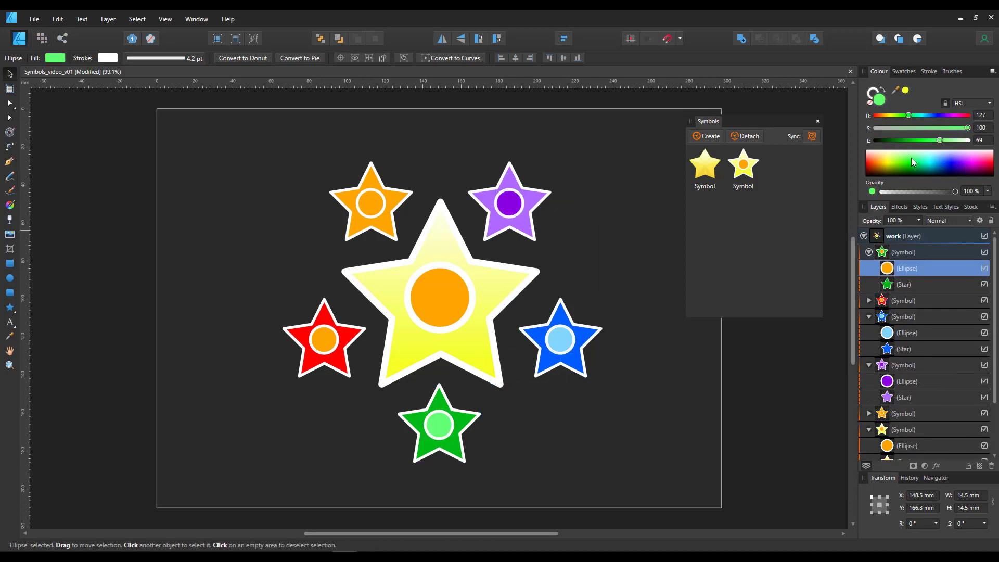
pyautogui.doubleClick(337, 338)
pyautogui.click(990, 158)
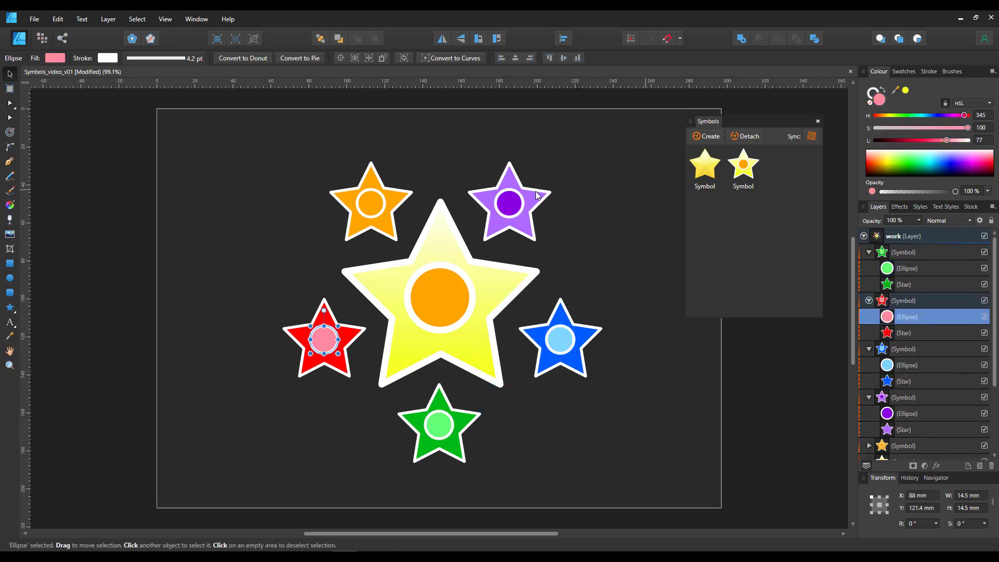
# Fill the orange star's circle with light yellow and the large star's circle with white
pyautogui.doubleClick(387, 204)
pyautogui.click(907, 152)
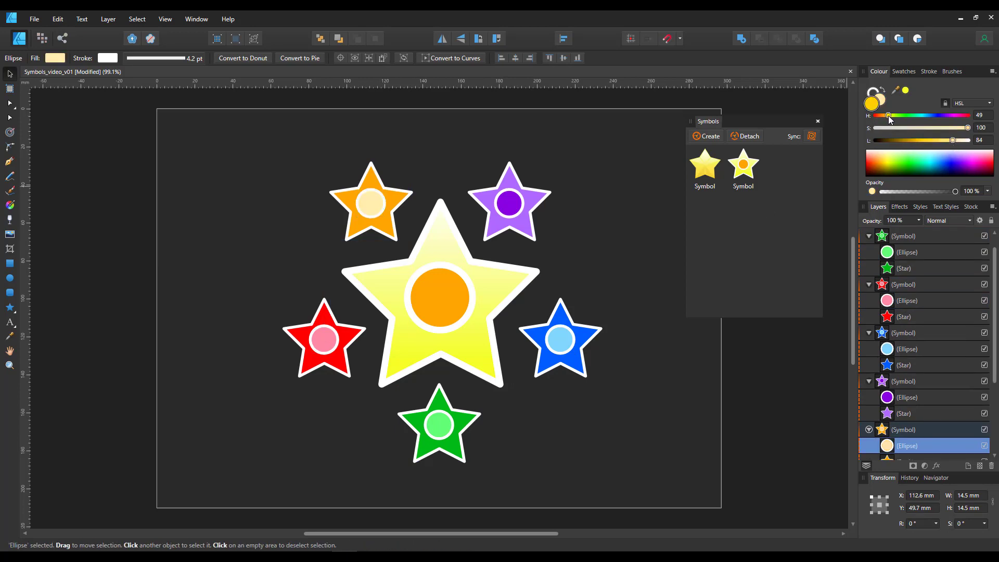
pyautogui.doubleClick(440, 304)
pyautogui.click(878, 150)
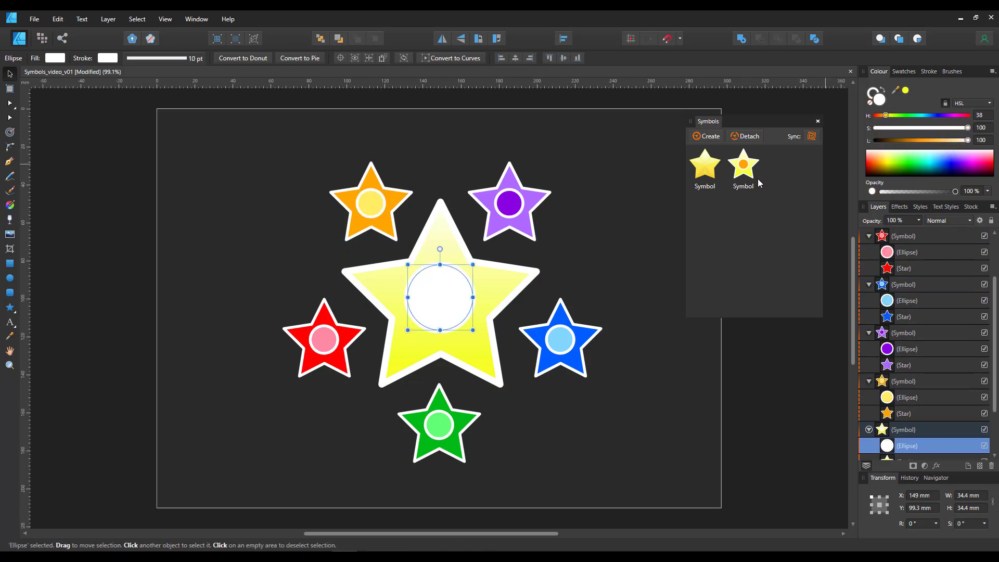
# Turn symbol sync back on and scale the large star's circle down to about 27 mm
pyautogui.click(807, 139)
pyautogui.moveTo(473, 264); pyautogui.dragTo(453, 286)
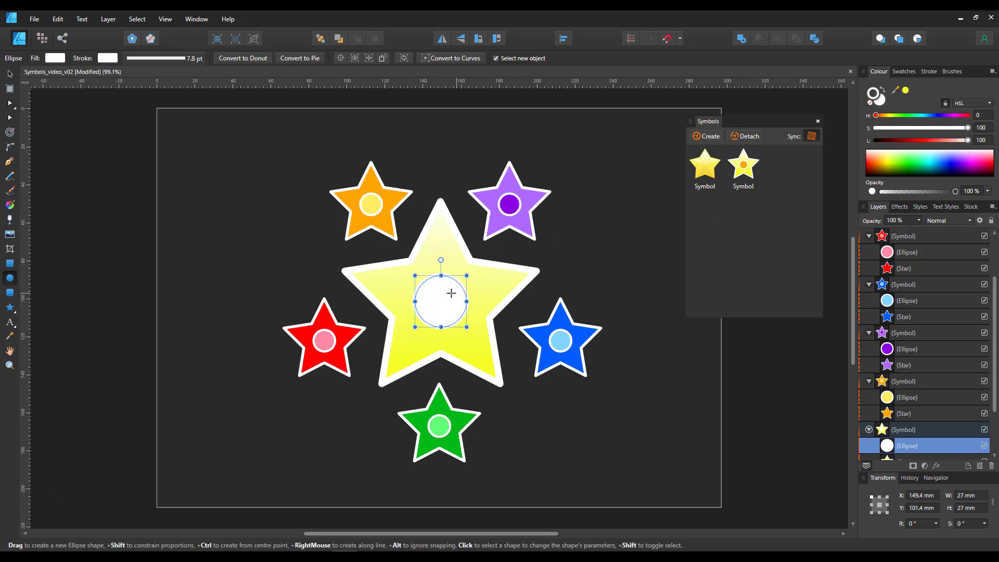
# Try converting the large star's circle to a donut and to a pie, and undo each conversion
pyautogui.click(243, 58)
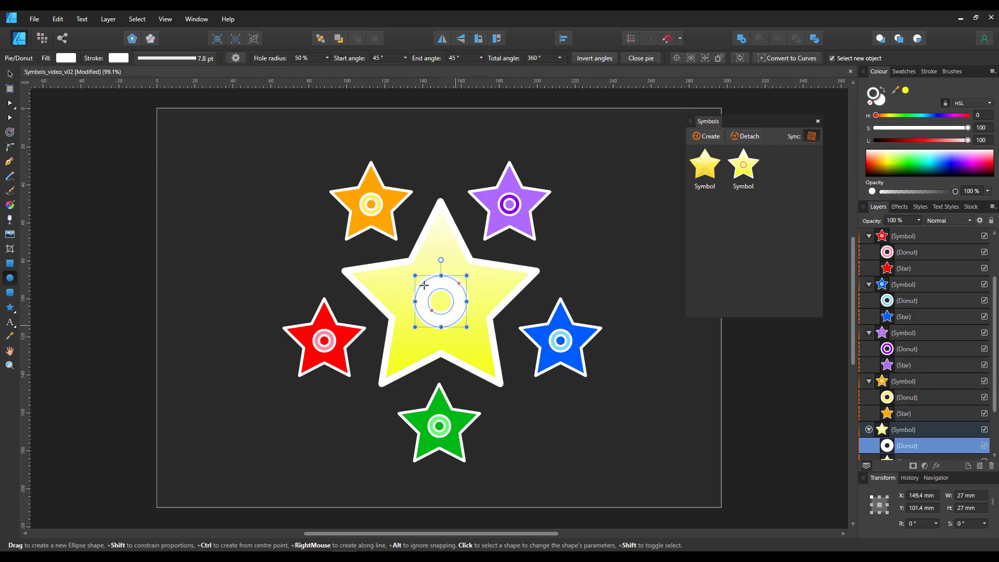
pyautogui.hotkey('ctrl', 'z')
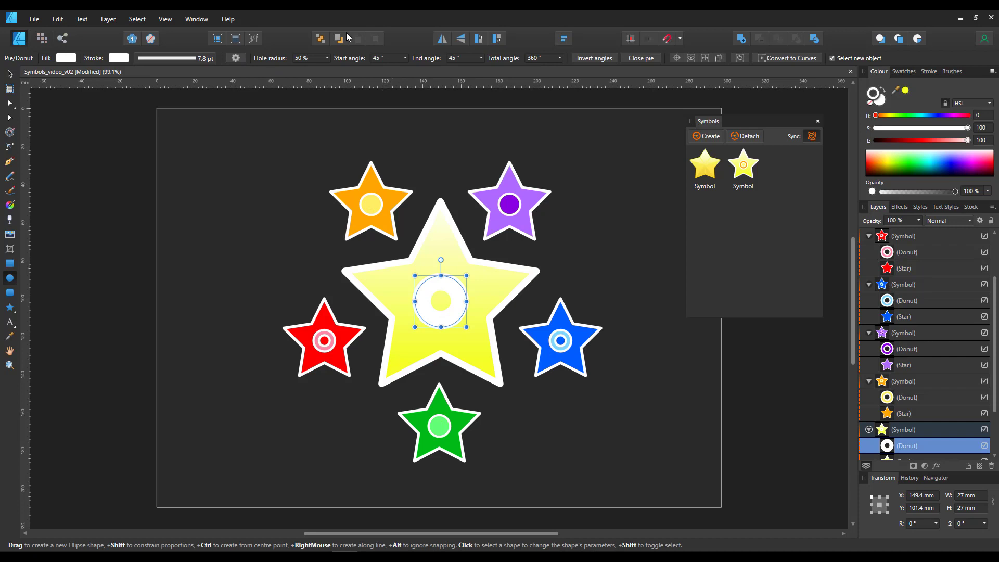
pyautogui.click(307, 58)
pyautogui.hotkey('ctrl', 'z')
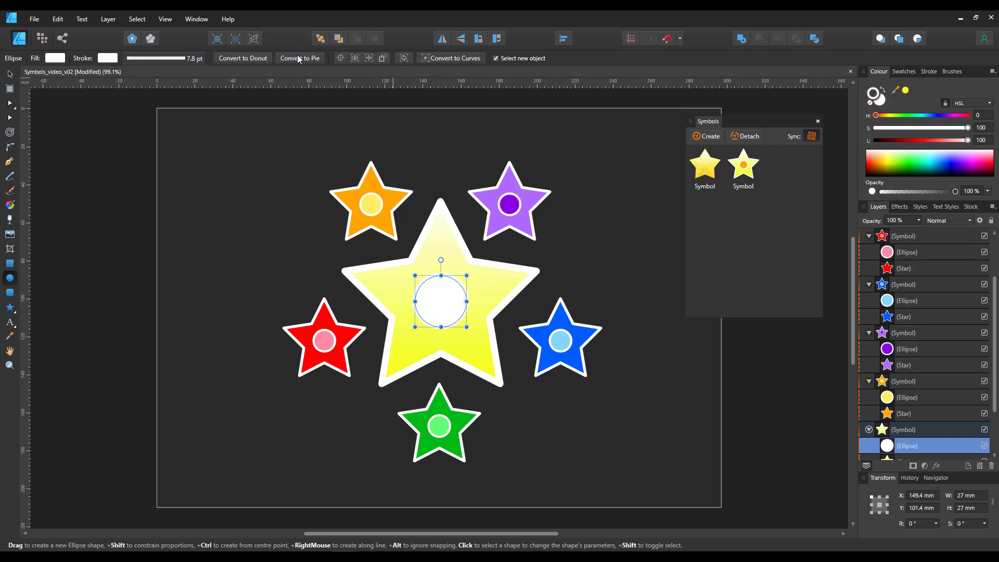
# Convert the star shape inside the large star symbol to curves
pyautogui.scroll(-1, 906, 433)
pyautogui.click(904, 414)
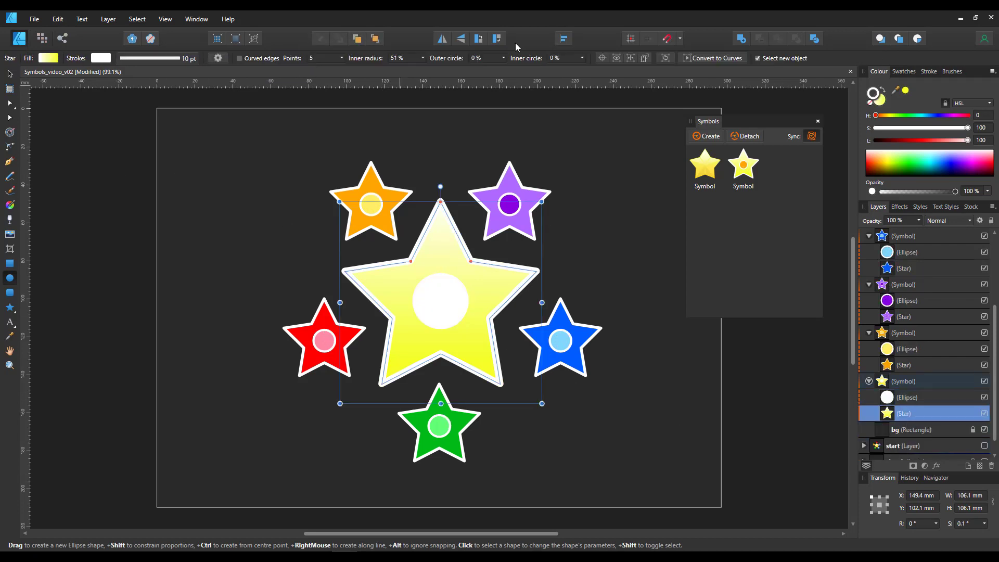
pyautogui.click(712, 57)
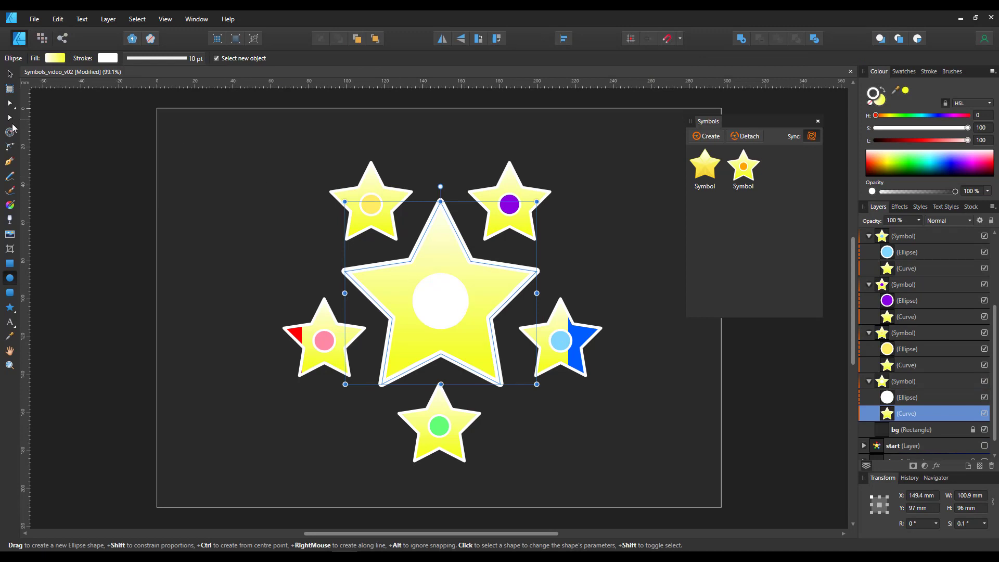
# Convert the large star's five inner nodes to smooth nodes and turn symbol sync off
pyautogui.click(10, 118)
pyautogui.moveTo(383, 244); pyautogui.dragTo(508, 367)
pyautogui.click(261, 58)
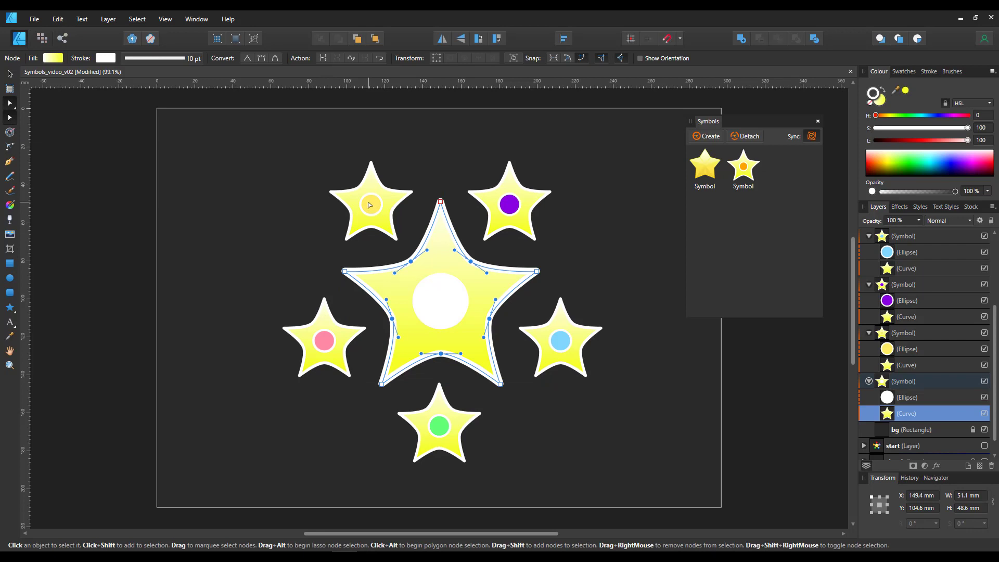
pyautogui.click(813, 137)
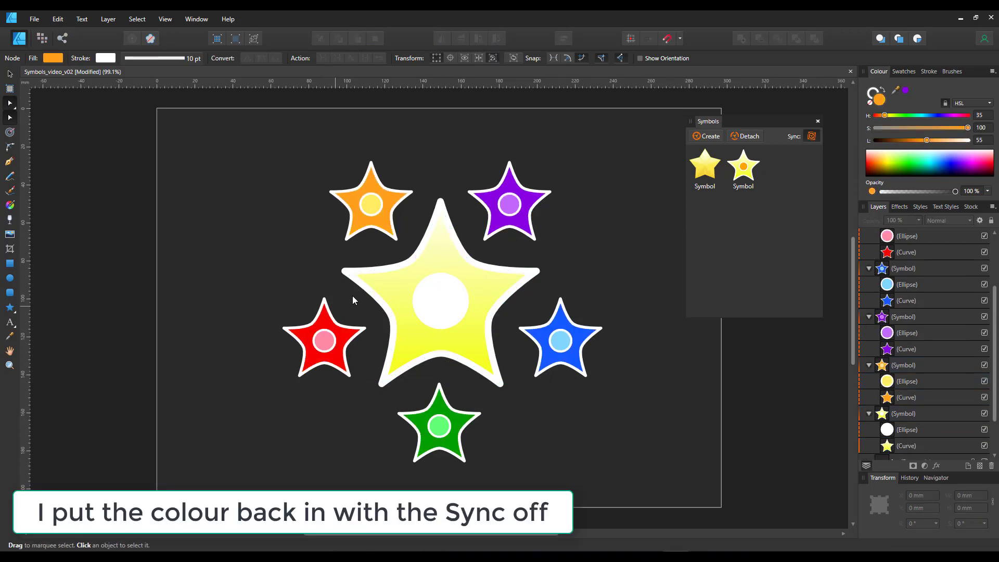
# Try rotating the large star's five inner nodes slightly clockwise as a group in Transform Mode
pyautogui.click(402, 281)
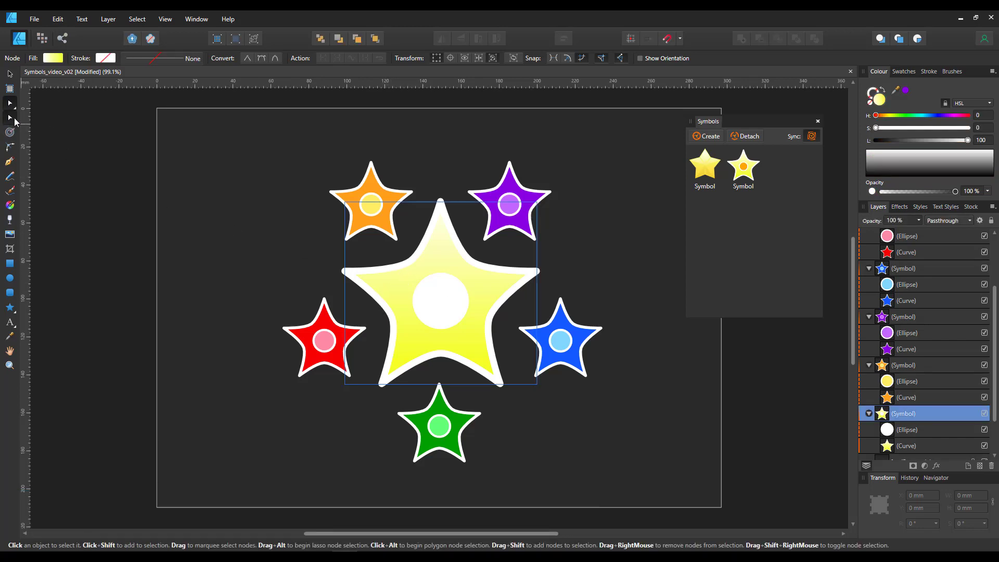
pyautogui.click(437, 261)
pyautogui.moveTo(356, 248); pyautogui.dragTo(504, 360)
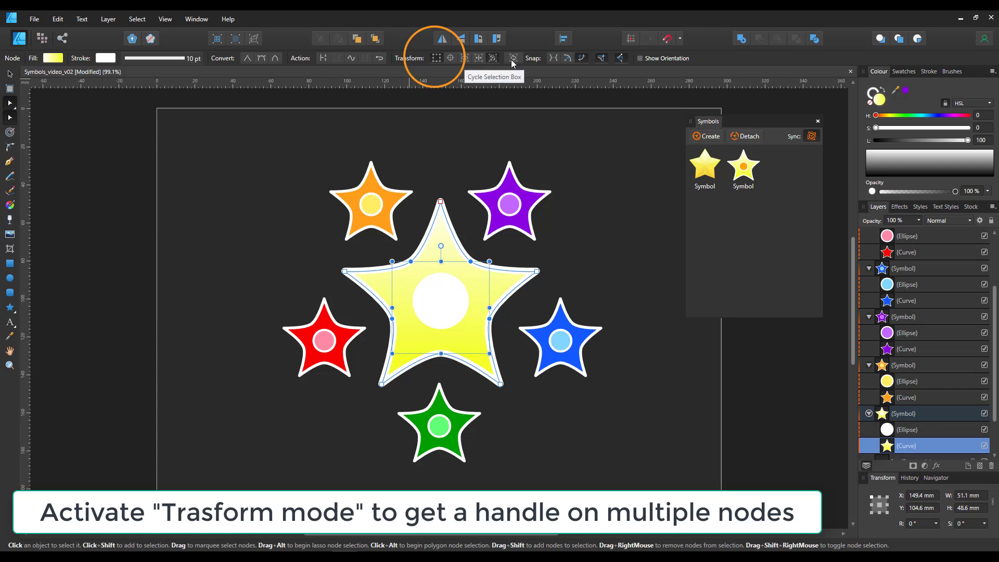
pyautogui.click(514, 59)
pyautogui.moveTo(493, 259); pyautogui.dragTo(449, 255)
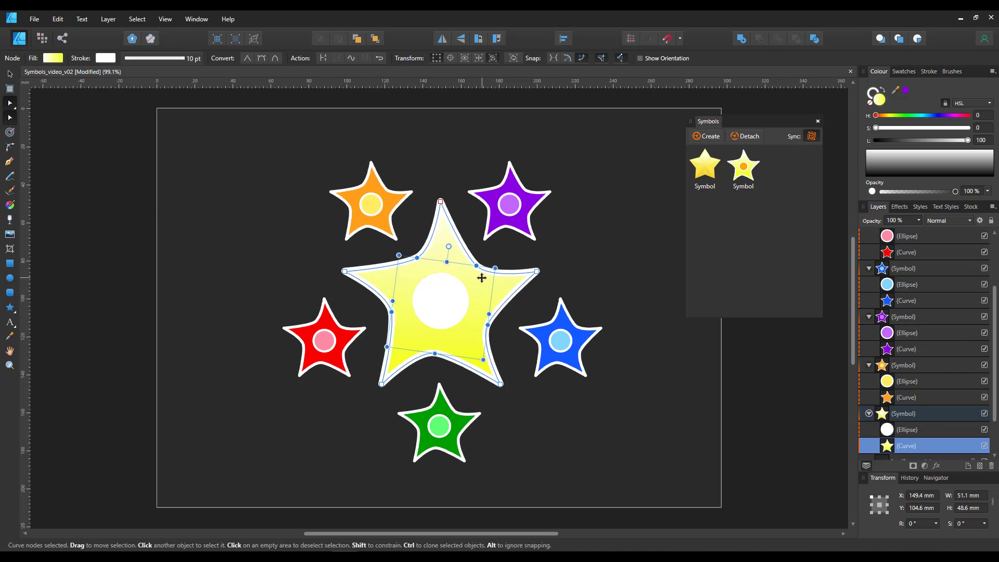
# Try moving the top tip node of the large star
pyautogui.click(430, 182)
pyautogui.click(440, 202)
pyautogui.moveTo(441, 202)
pyautogui.mouseDown()
pyautogui.moveTo(440, 162)
pyautogui.moveTo(404, 192)
pyautogui.moveTo(438, 183)
pyautogui.moveTo(429, 207)
pyautogui.mouseUp()
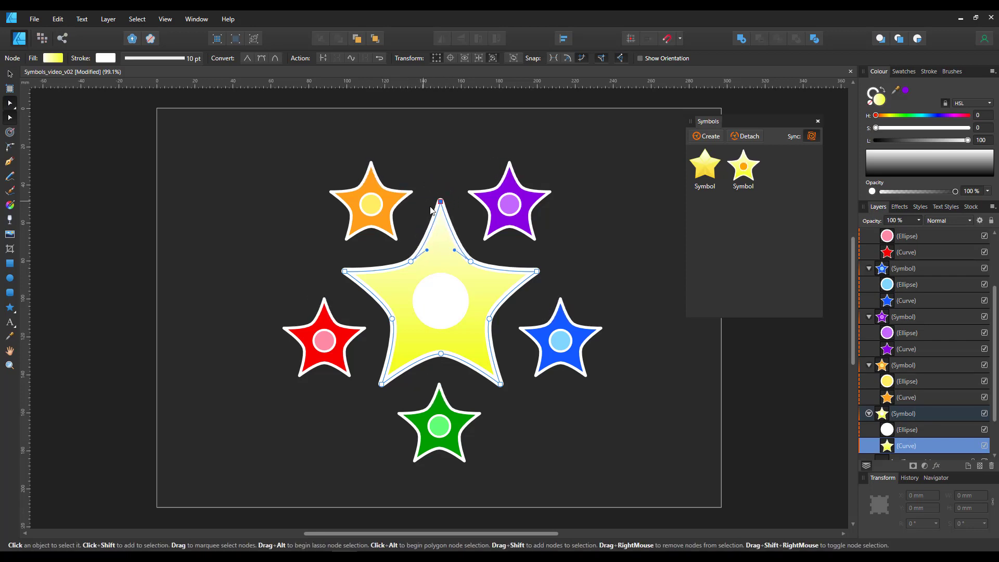
# Try moving the top tip node of the red star
pyautogui.click(328, 311)
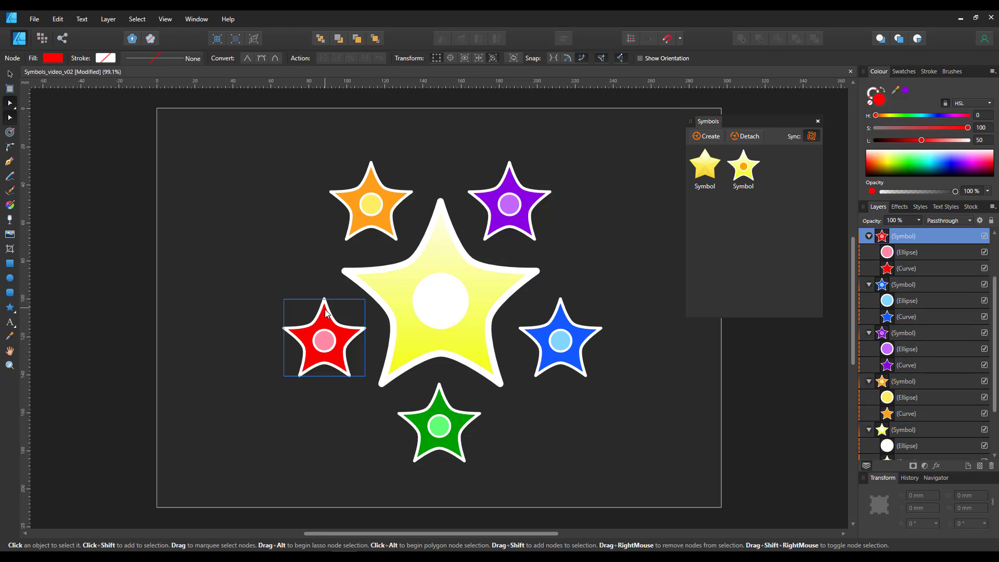
pyautogui.click(327, 312)
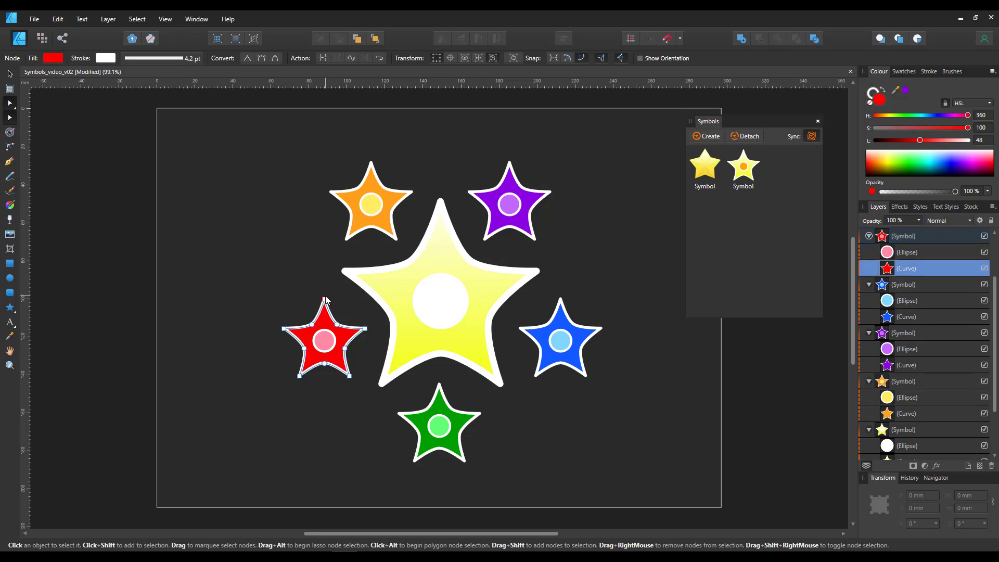
pyautogui.moveTo(325, 299)
pyautogui.mouseDown()
pyautogui.moveTo(312, 292)
pyautogui.moveTo(333, 301)
pyautogui.moveTo(323, 298)
pyautogui.mouseUp()
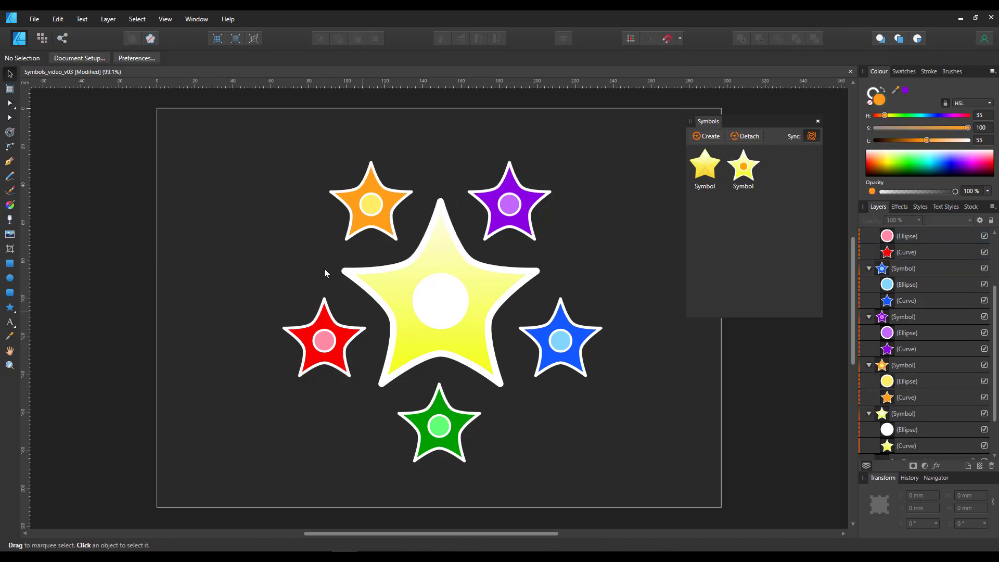
# With symbol sync off, smooth the large star's five outer tip nodes and scale them inwards towards its centre
pyautogui.press('a')
pyautogui.click(440, 235)
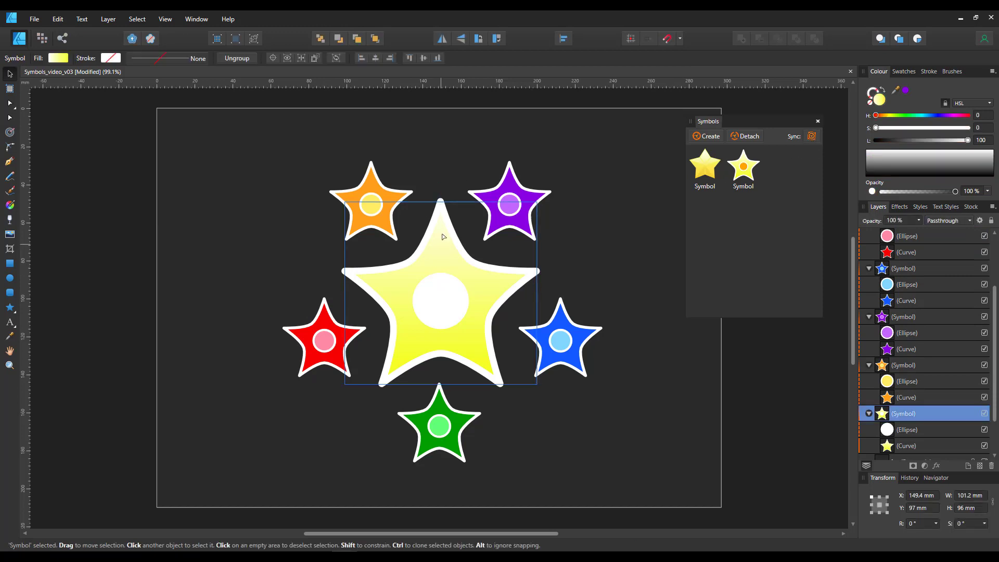
pyautogui.moveTo(288, 250); pyautogui.dragTo(347, 301)
pyautogui.moveTo(373, 368); pyautogui.dragTo(519, 413)
pyautogui.moveTo(559, 248); pyautogui.dragTo(533, 306)
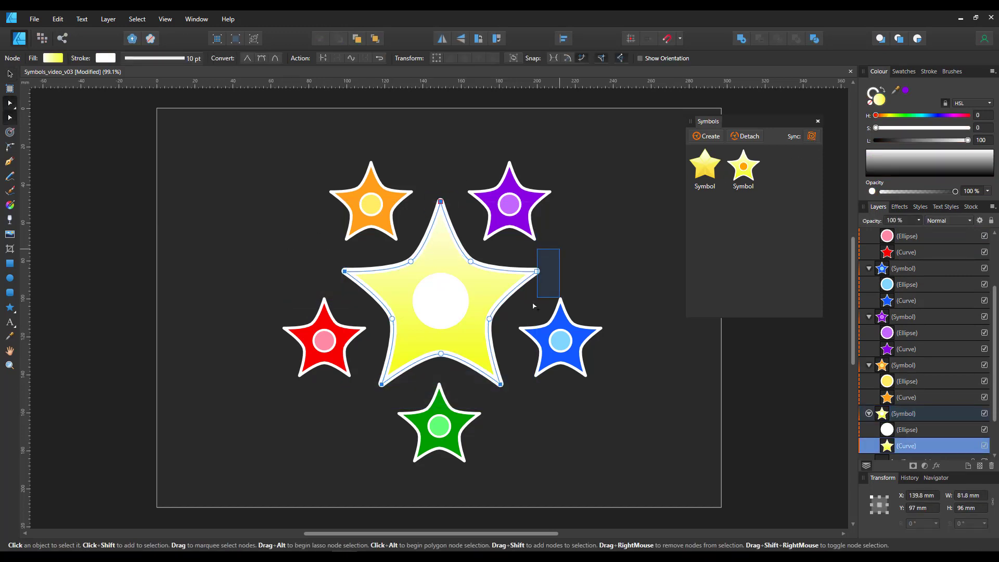
pyautogui.click(262, 59)
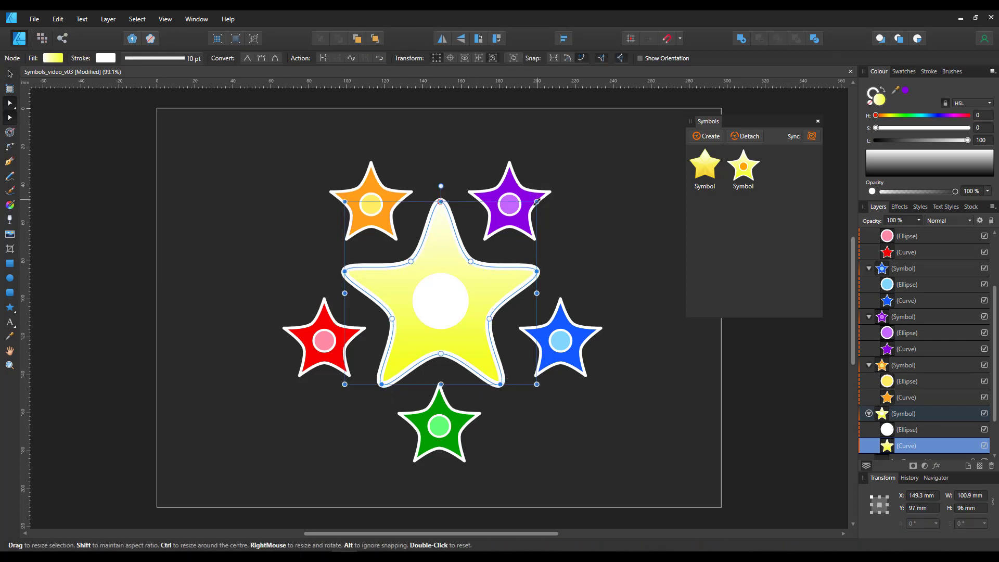
pyautogui.moveTo(537, 202); pyautogui.dragTo(514, 204)
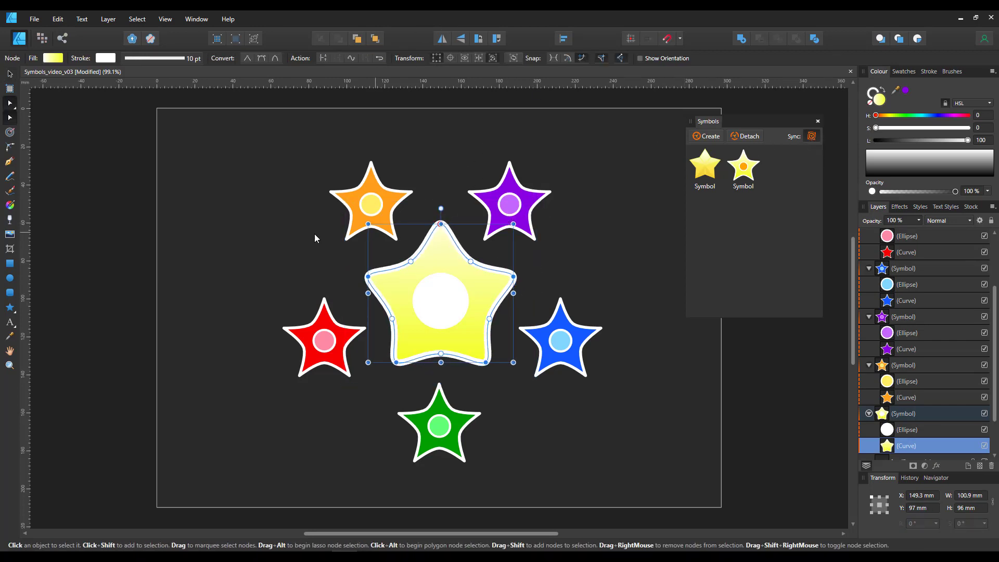
# With symbol sync on, move the orange star's top tip node slightly to the right
pyautogui.click(385, 188)
pyautogui.moveTo(371, 163)
pyautogui.mouseDown()
pyautogui.moveTo(423, 156)
pyautogui.moveTo(398, 172)
pyautogui.moveTo(373, 164)
pyautogui.mouseUp()
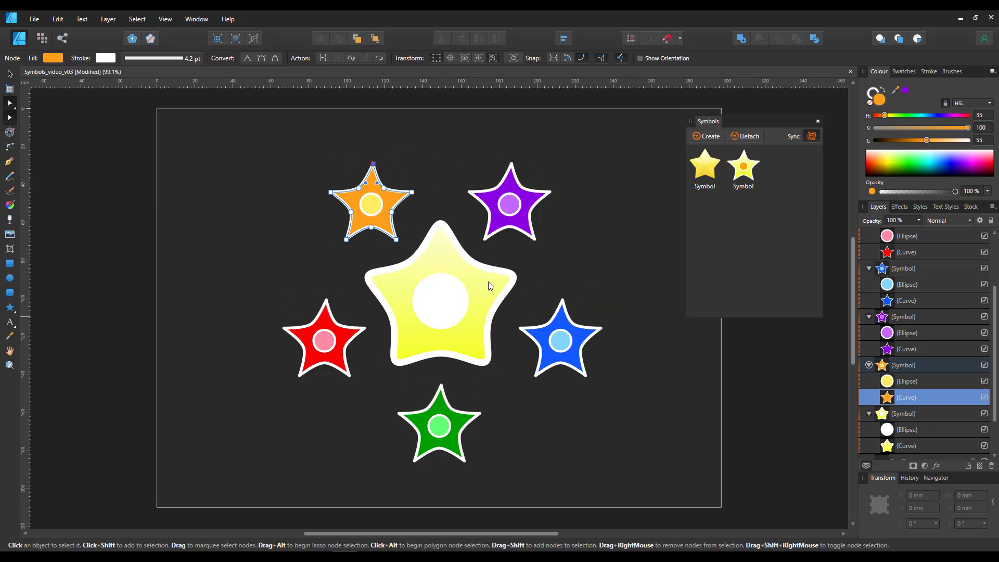